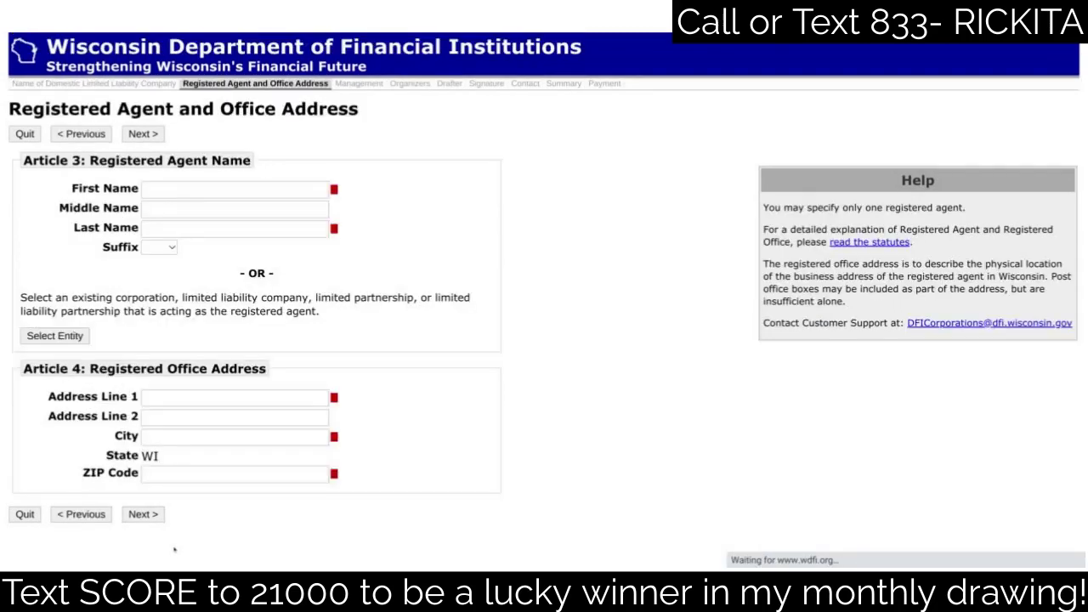
- Click into the registered agent's First Name field on the Registered Agent page
click(199, 188)
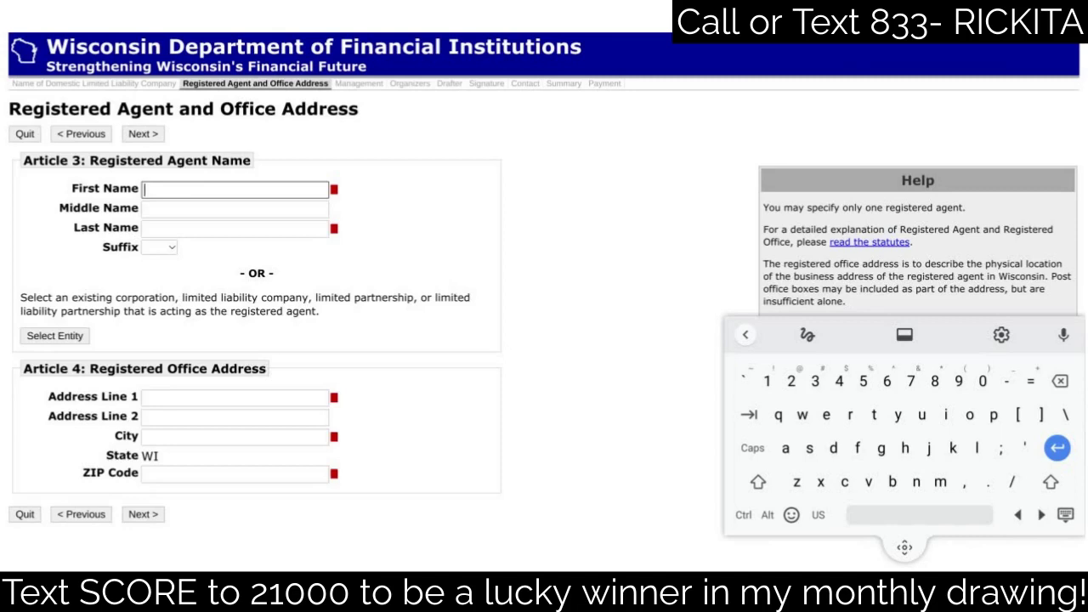
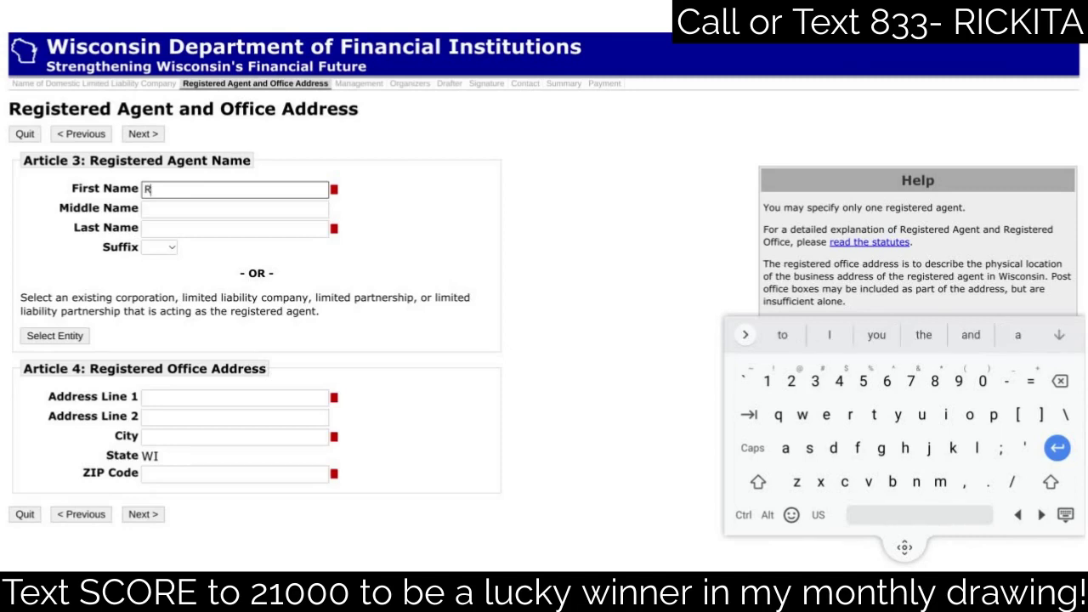
- Enter the registered agent's first and last name
click(235, 228)
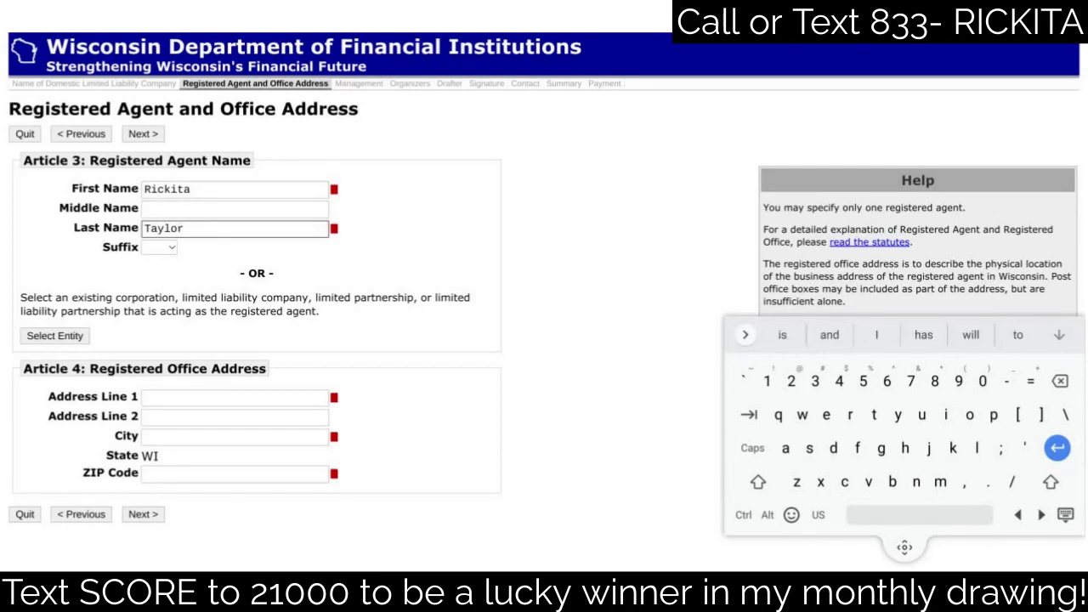
- Fill in the registered office street address, city and corrected ZIP code, then continue
mouse_move(3, 340)
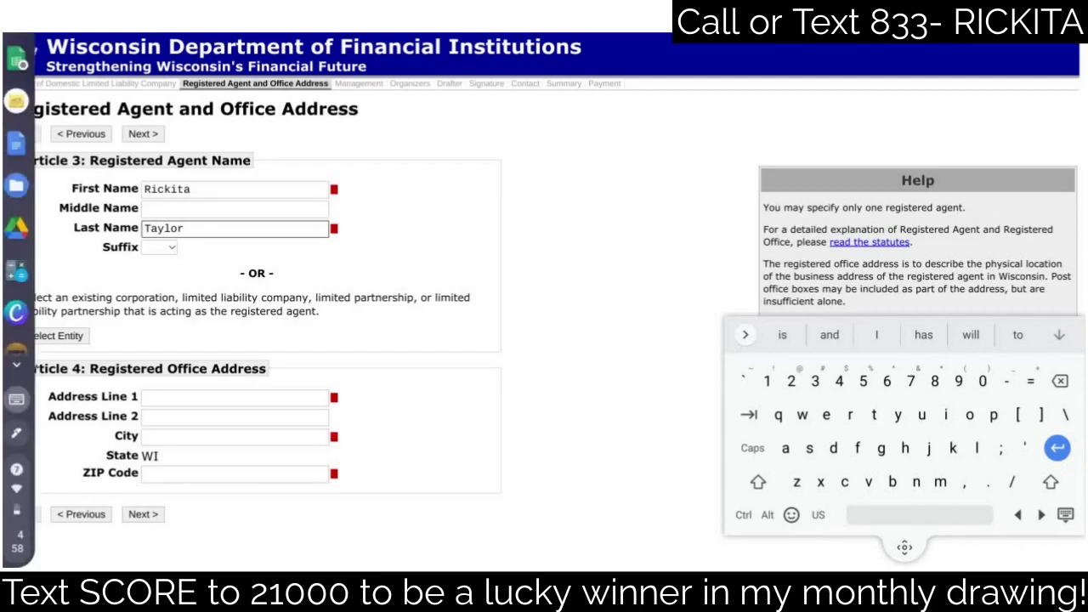
click(234, 397)
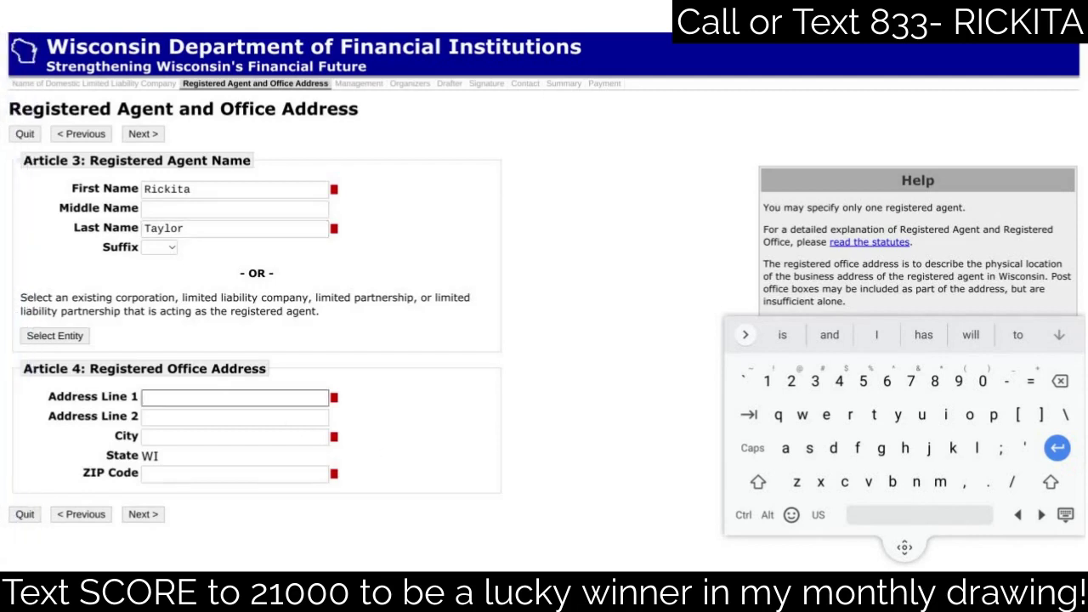
key(Tab)
key(Tab)
text(milwaukee)
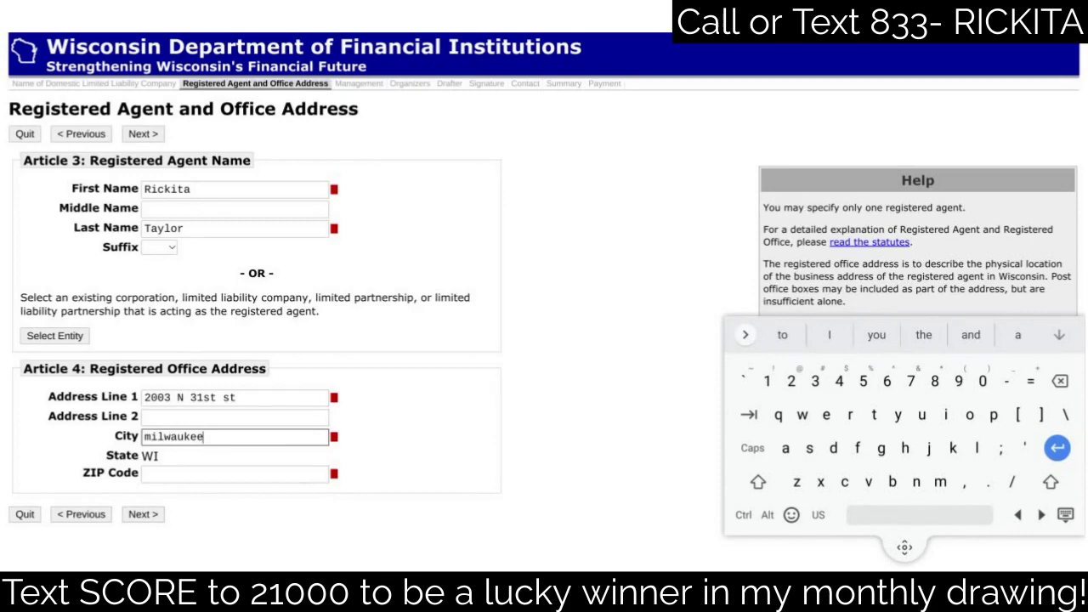
key(Tab)
text(wi)
key(Tab)
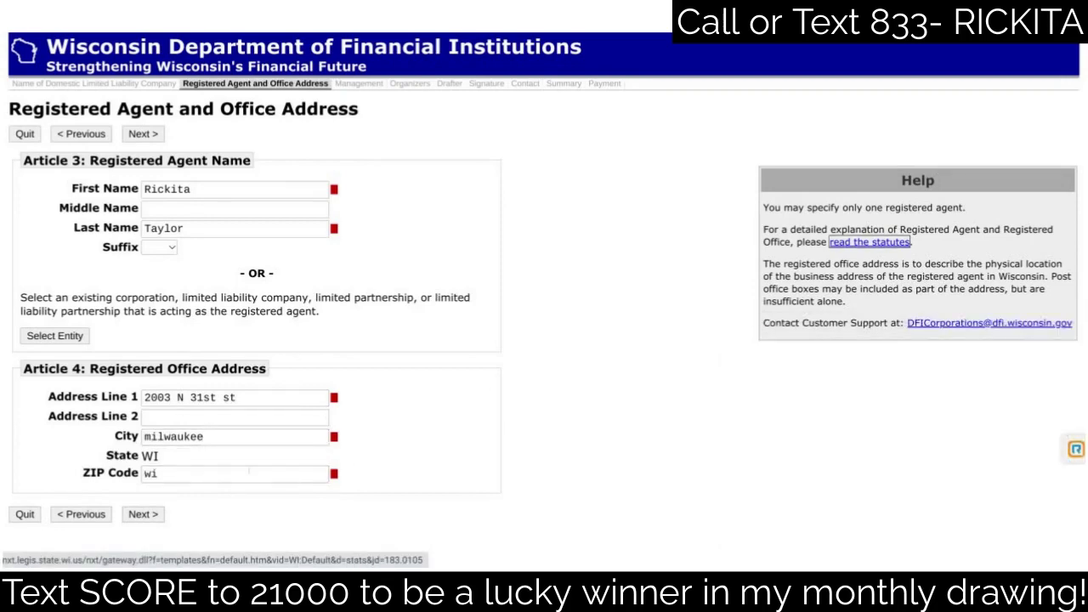
click(157, 474)
key(BackSpace)
key(BackSpace)
text(532)
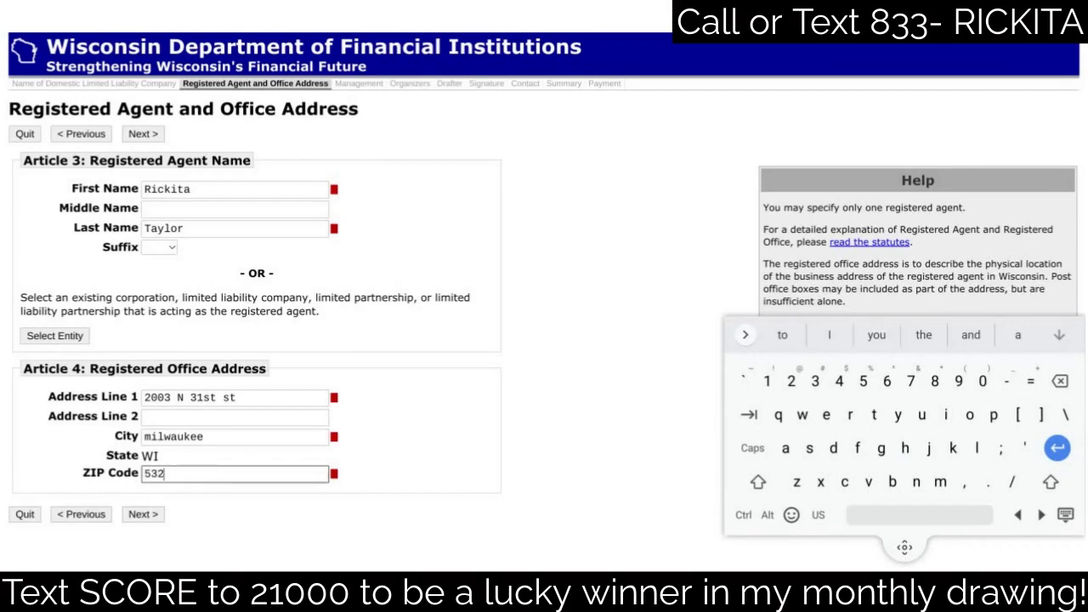
text(76)
click(198, 527)
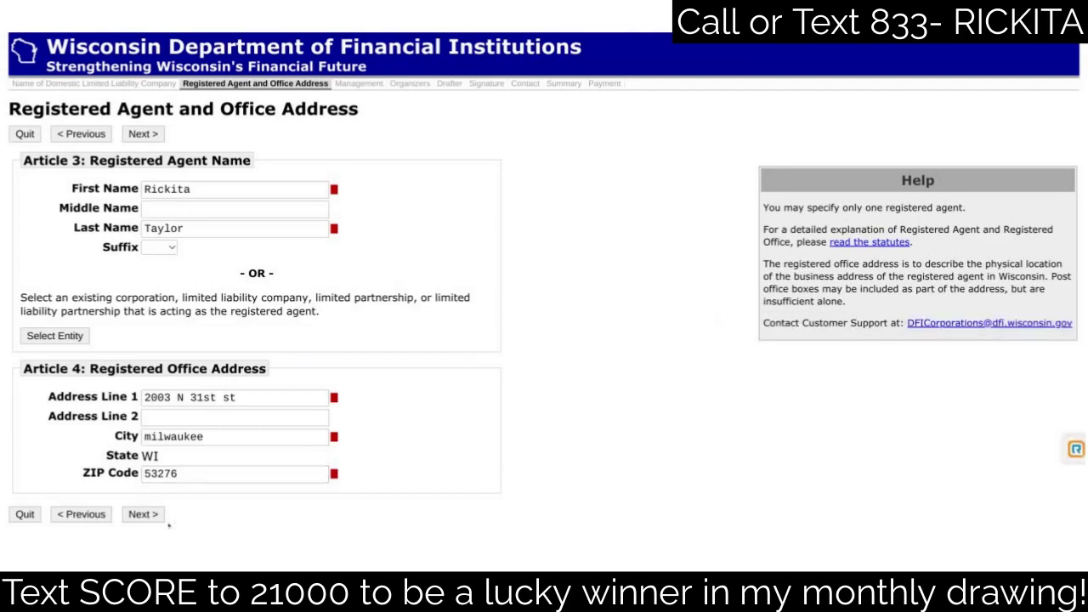
click(146, 515)
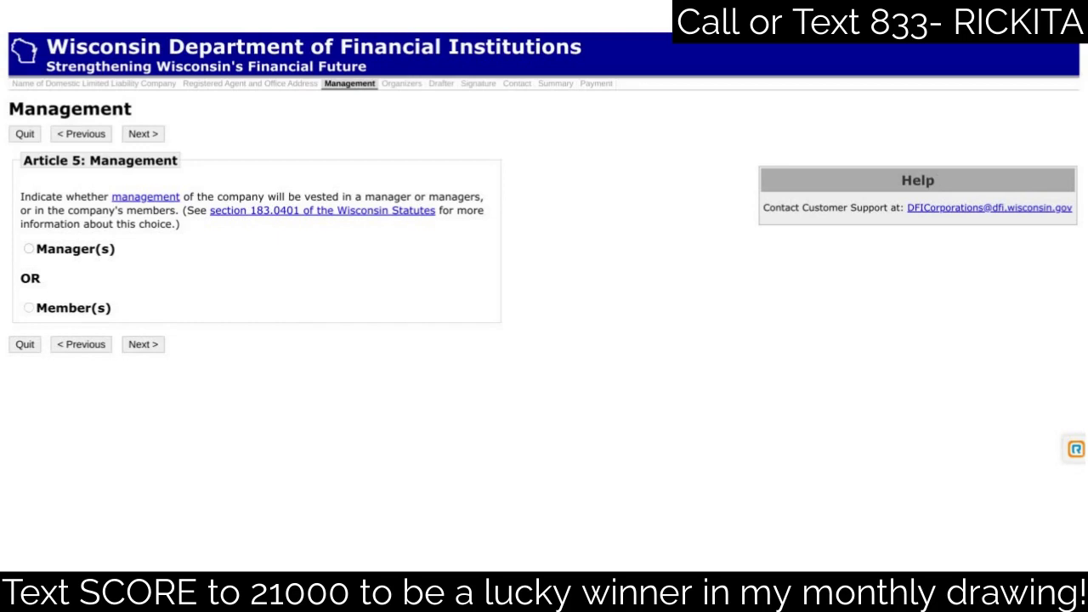
- Try the statute 183.0401 link, return from the error, and select Manager(s) management
click(274, 214)
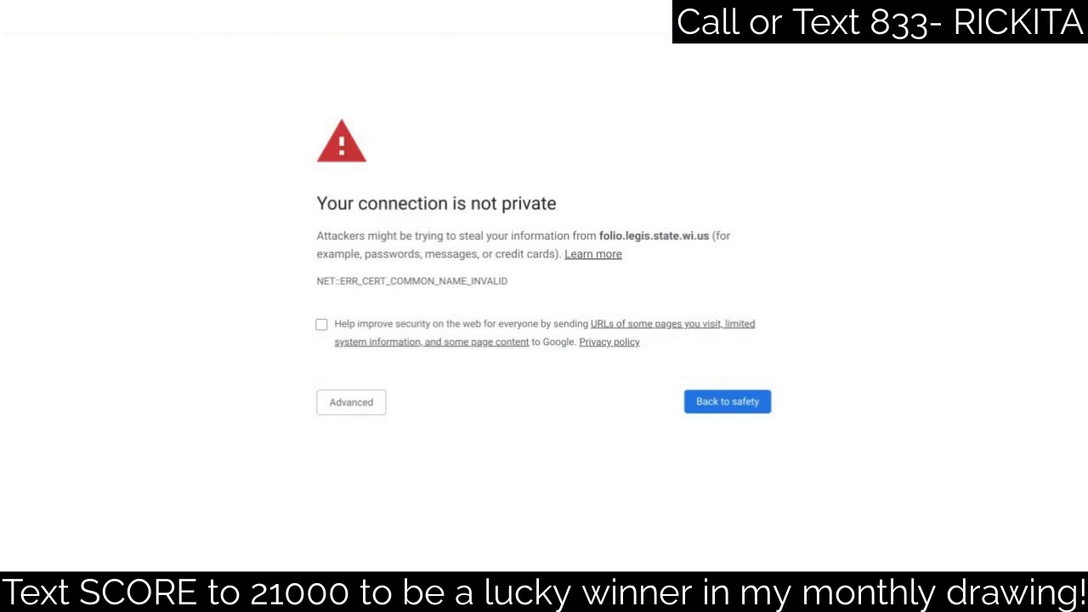
key(alt+Left)
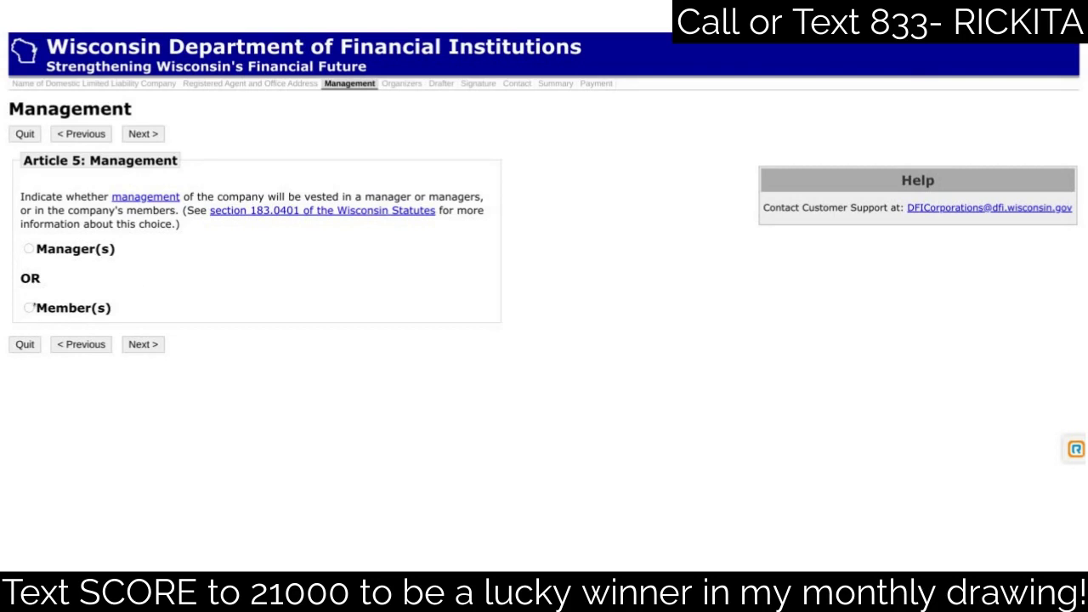
click(28, 248)
- Move to the Organizer page and enter the organizer's first and last name
click(142, 348)
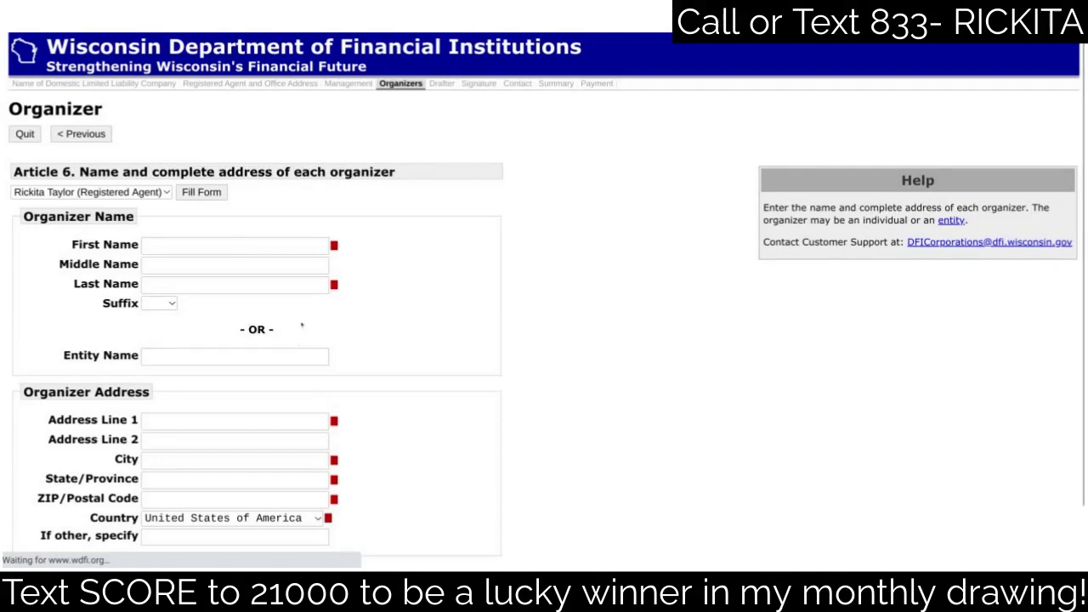
scroll(301, 325, down, 1)
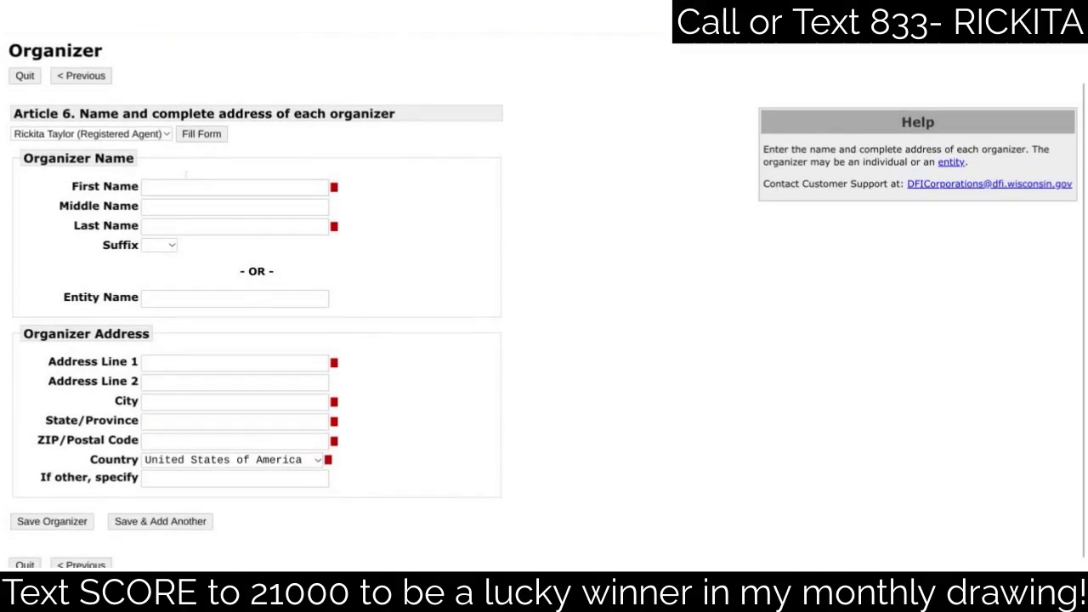
click(187, 186)
key(Tab)
key(Tab)
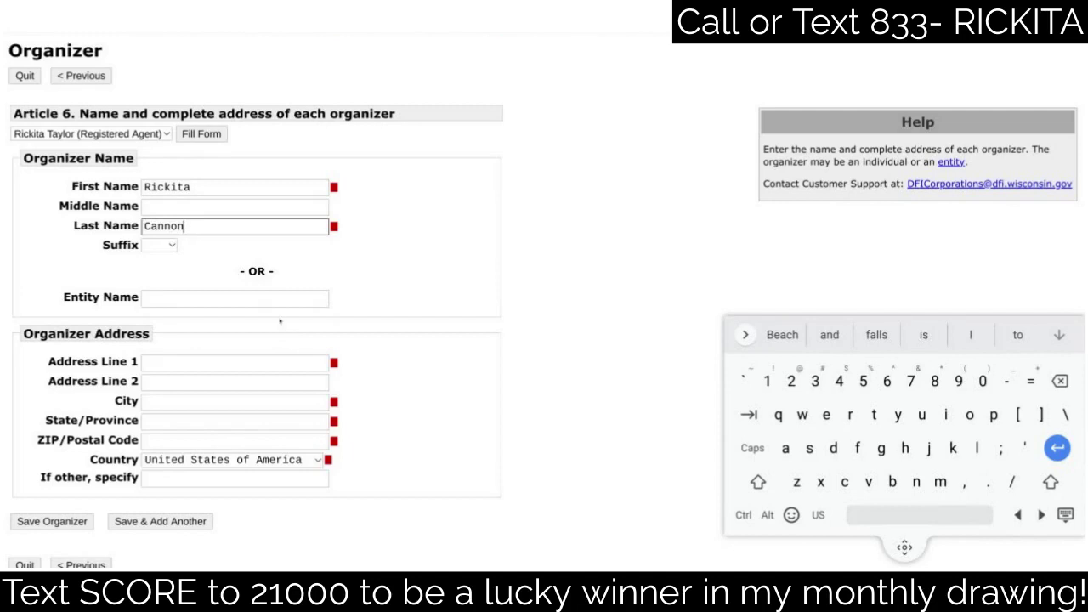
- Enter the organizer's street address, city, state WI and ZIP code, then save the organizer
scroll(243, 281, down, 1)
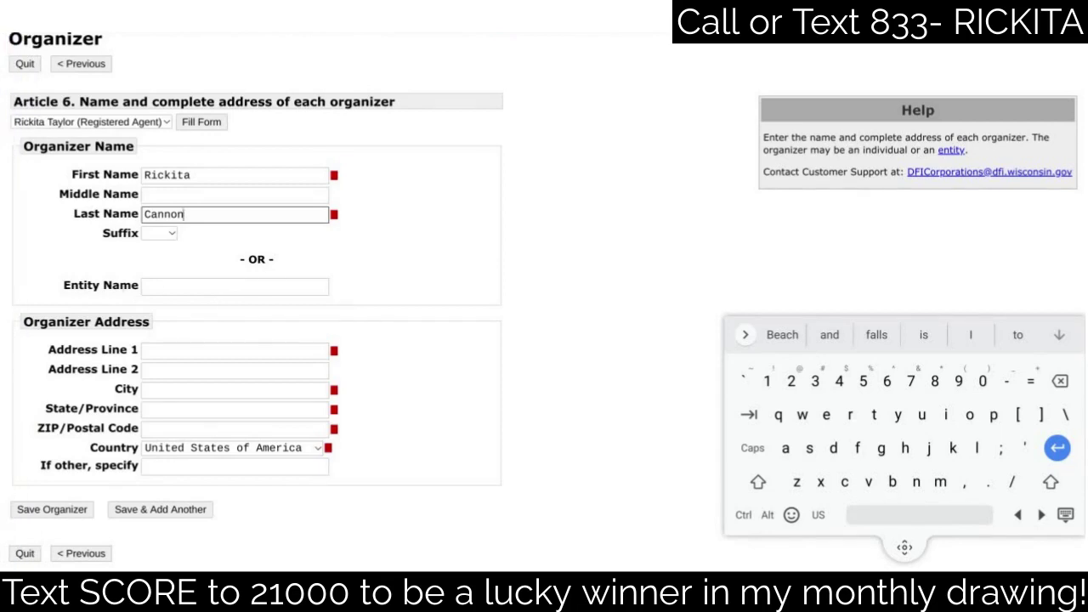
click(169, 348)
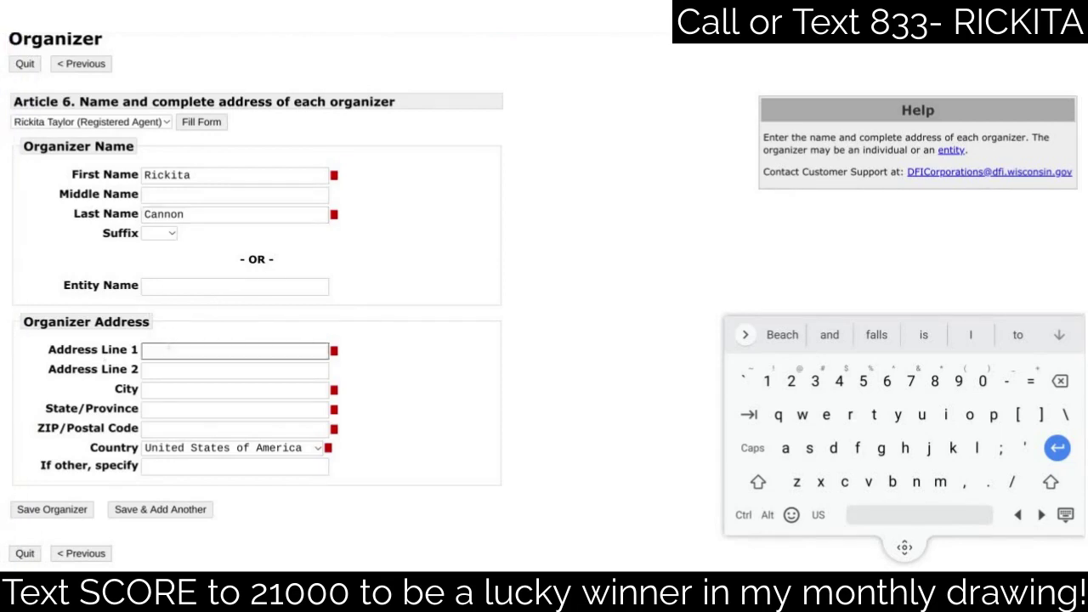
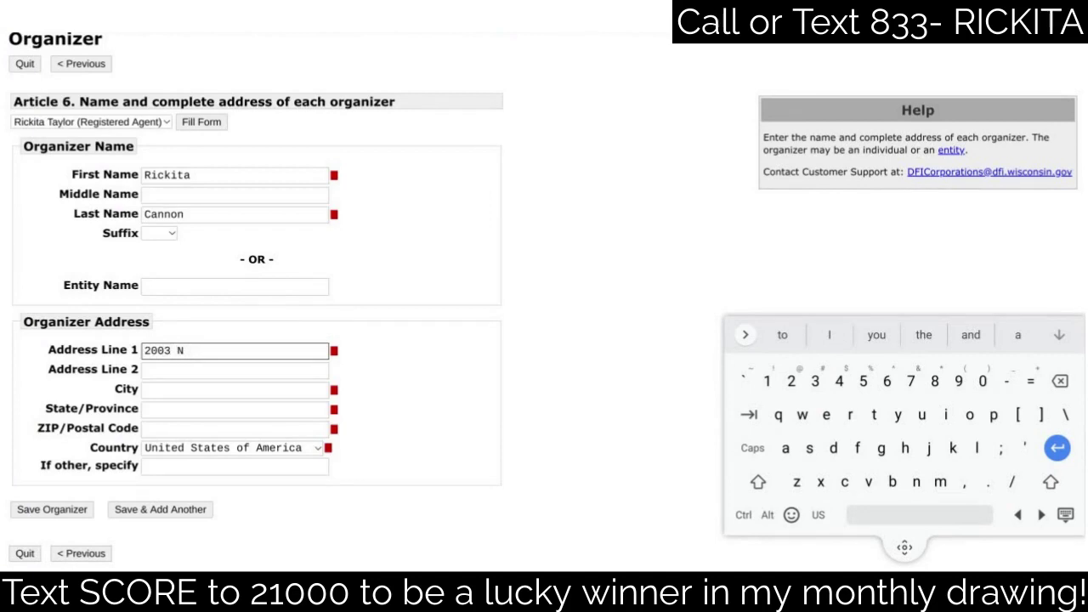
click(235, 390)
text(milwaukee)
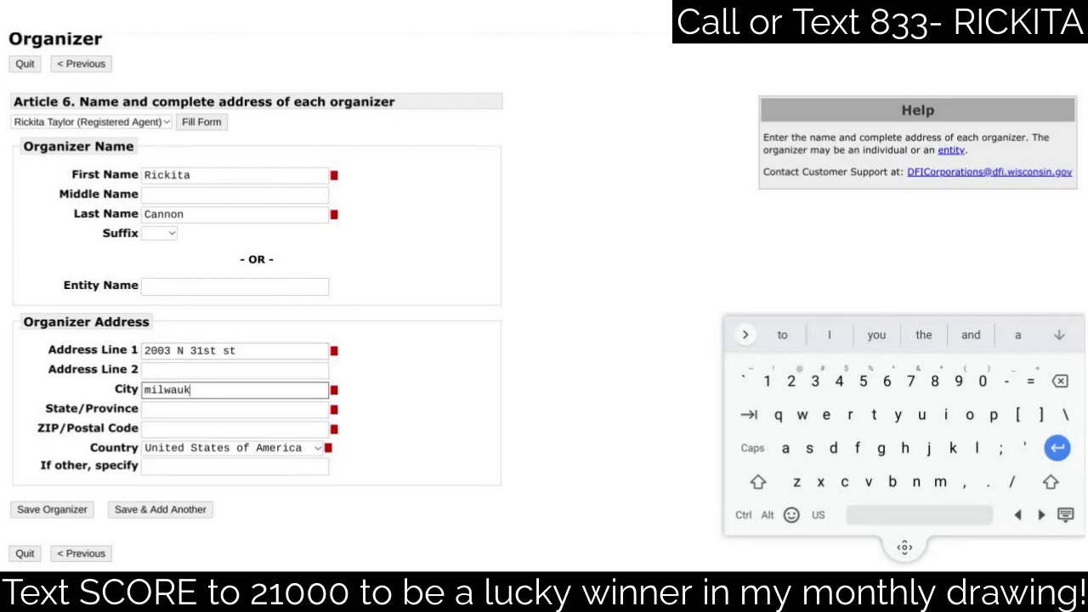
click(234, 409)
text(wi)
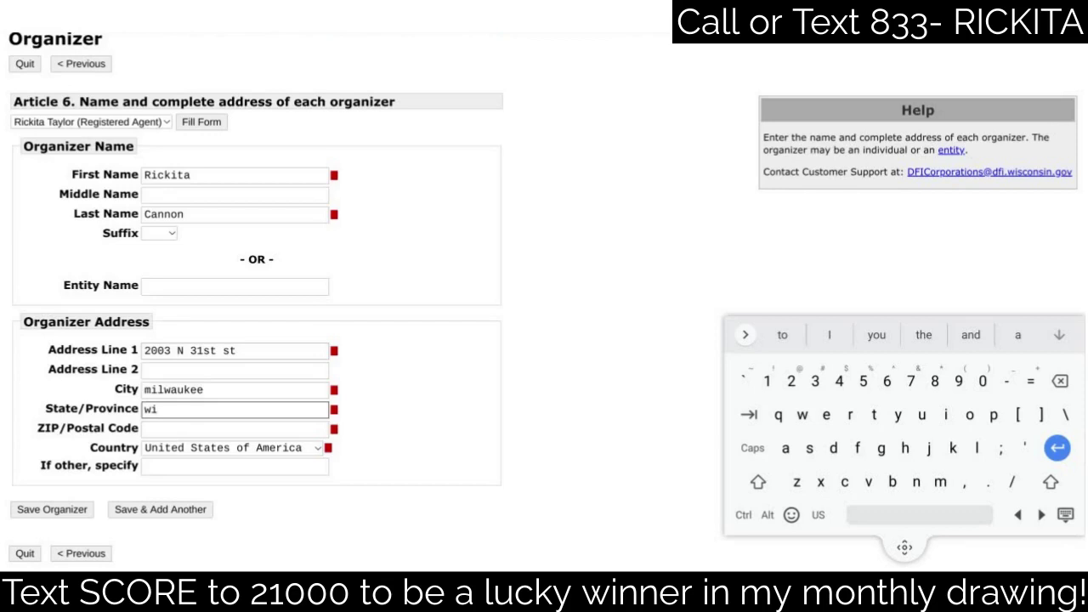
key(BackSpace)
key(BackSpace)
text(WI)
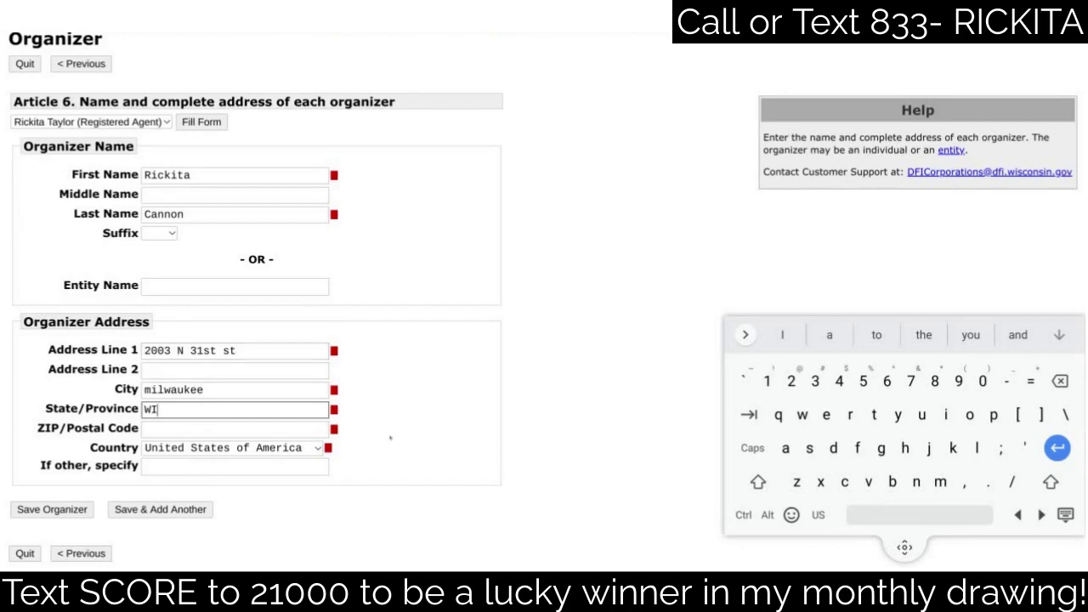
key(Tab)
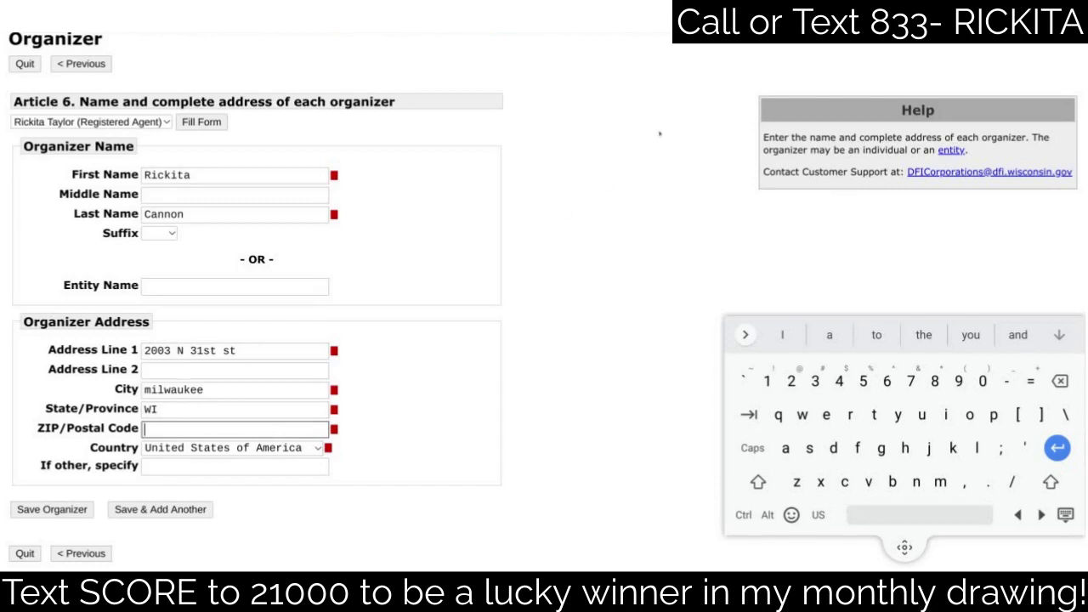
text(530)
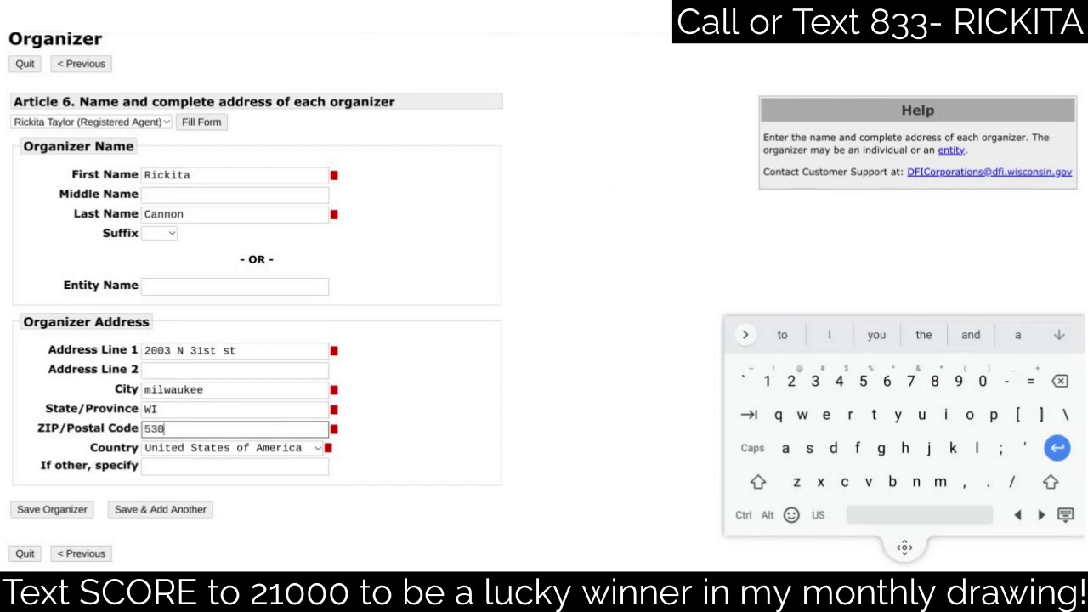
text(76)
scroll(341, 236, up, 1)
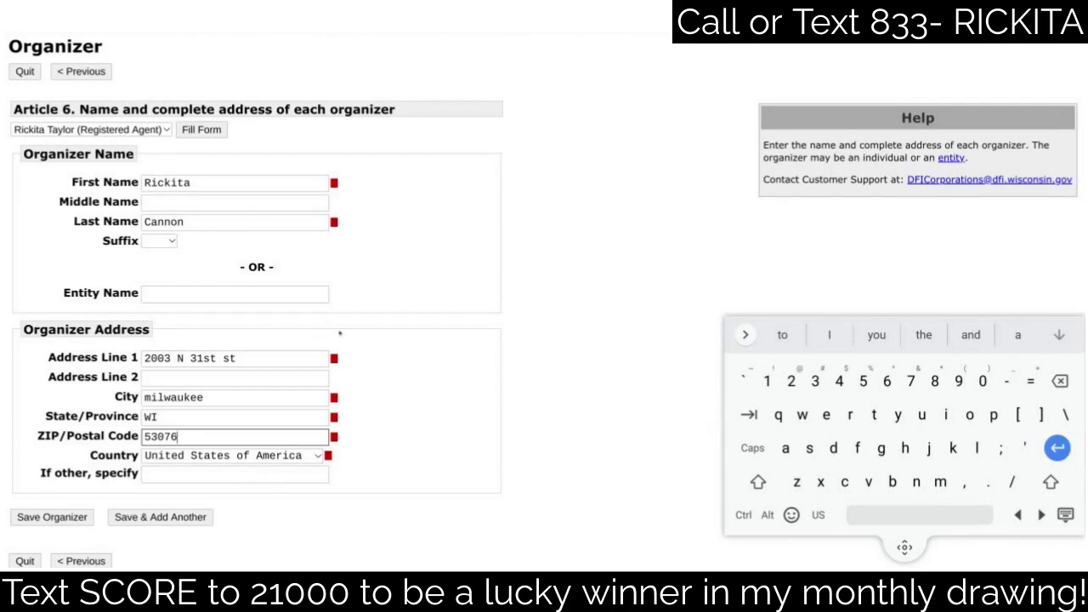
scroll(255, 425, down, 1)
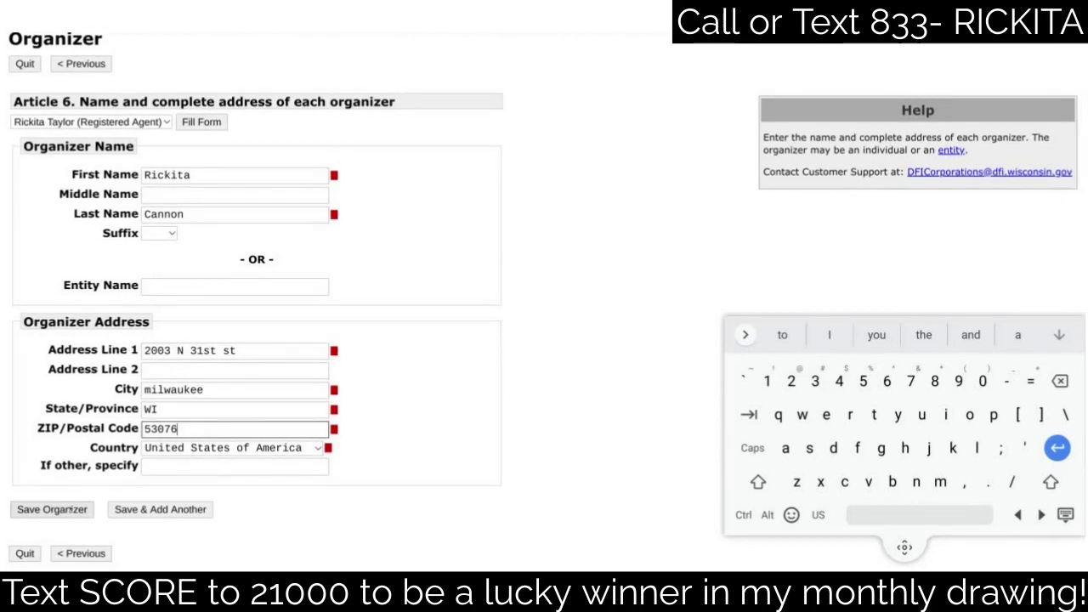
click(53, 509)
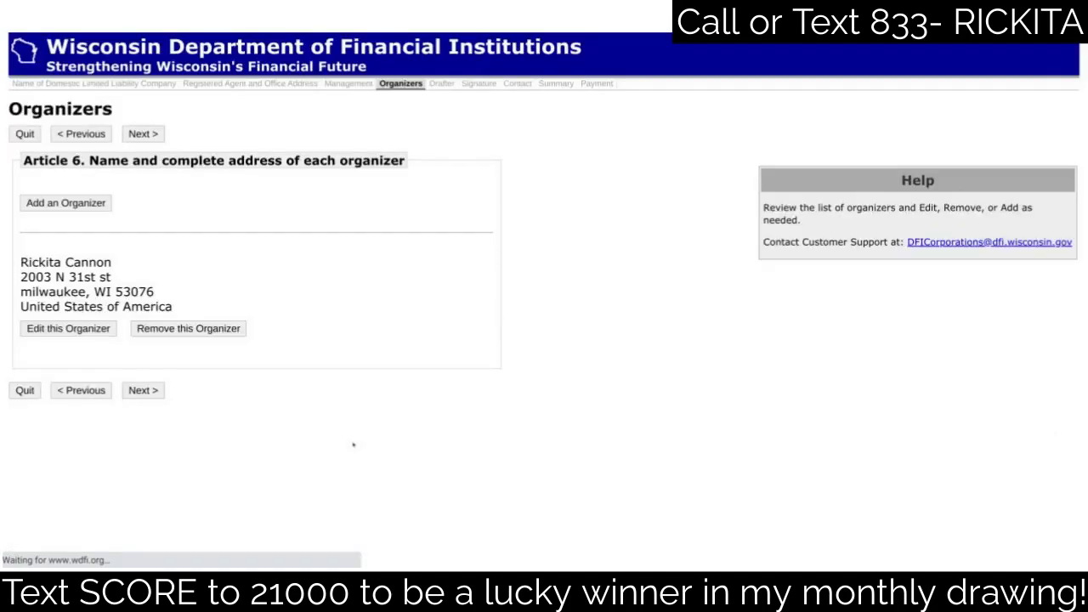
- Go to the Drafter page, fill in the drafter's first and last name, then continue
click(142, 391)
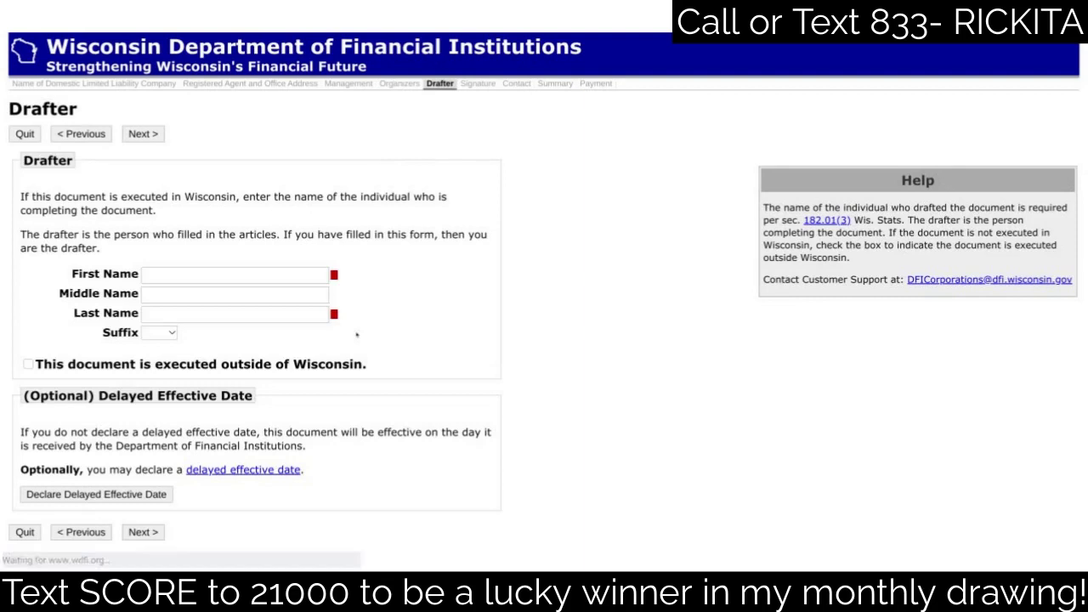
click(197, 272)
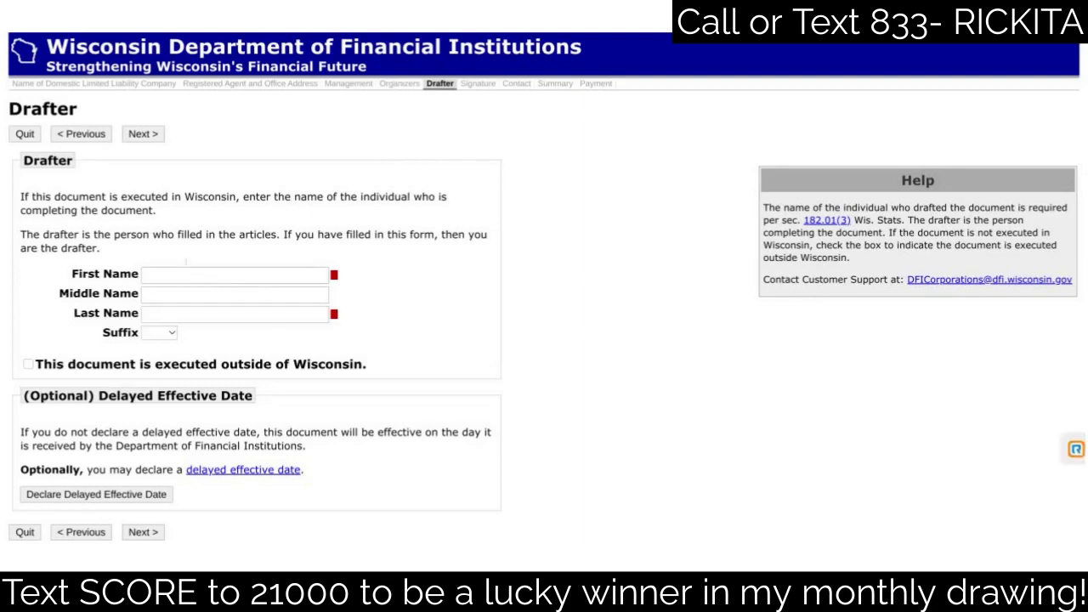
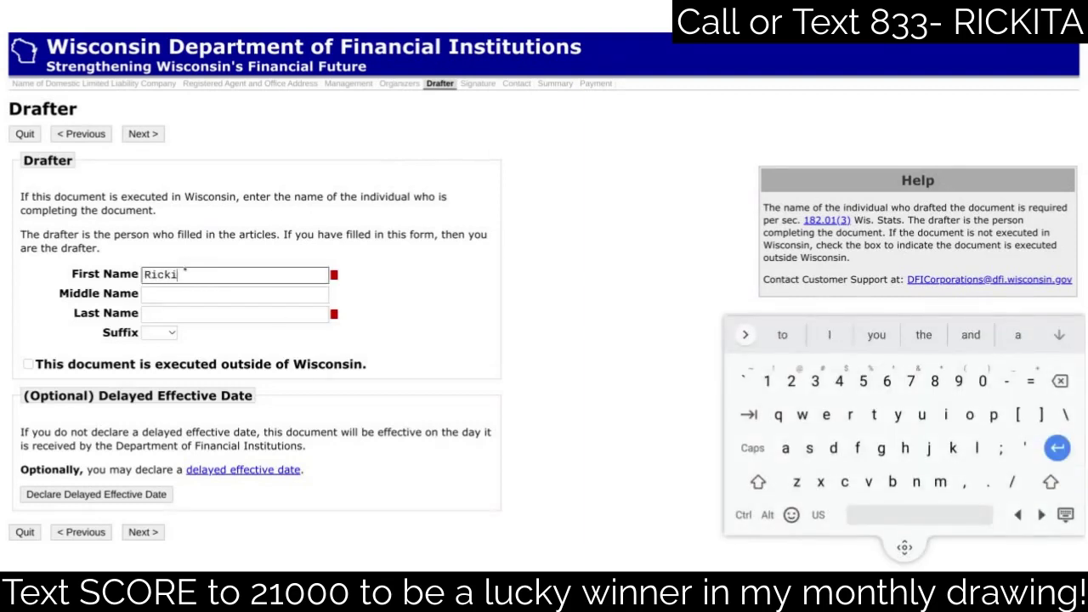
key(Tab)
key(Tab)
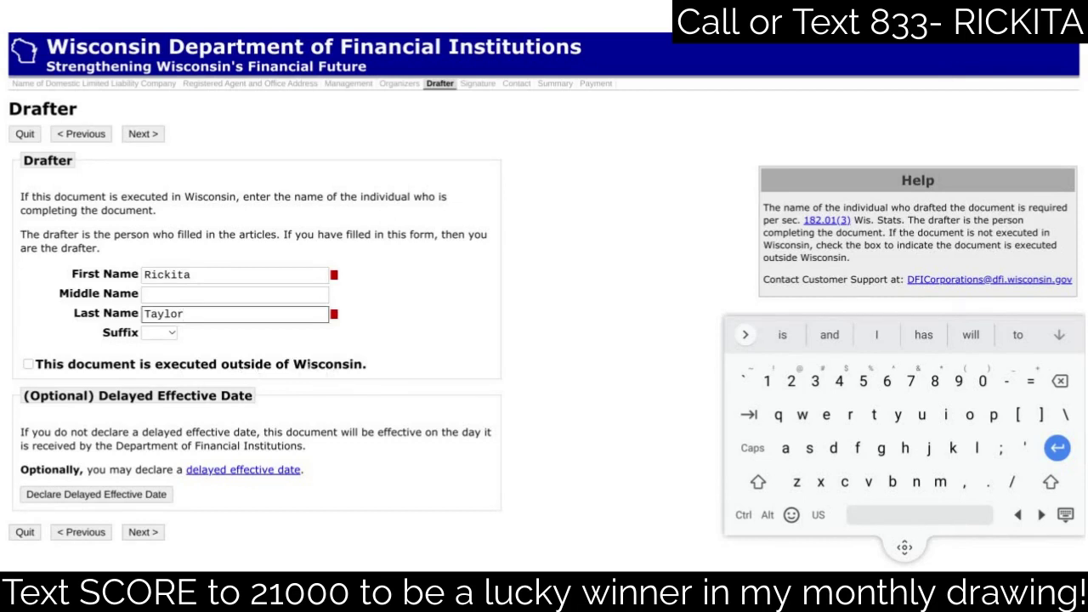
click(142, 533)
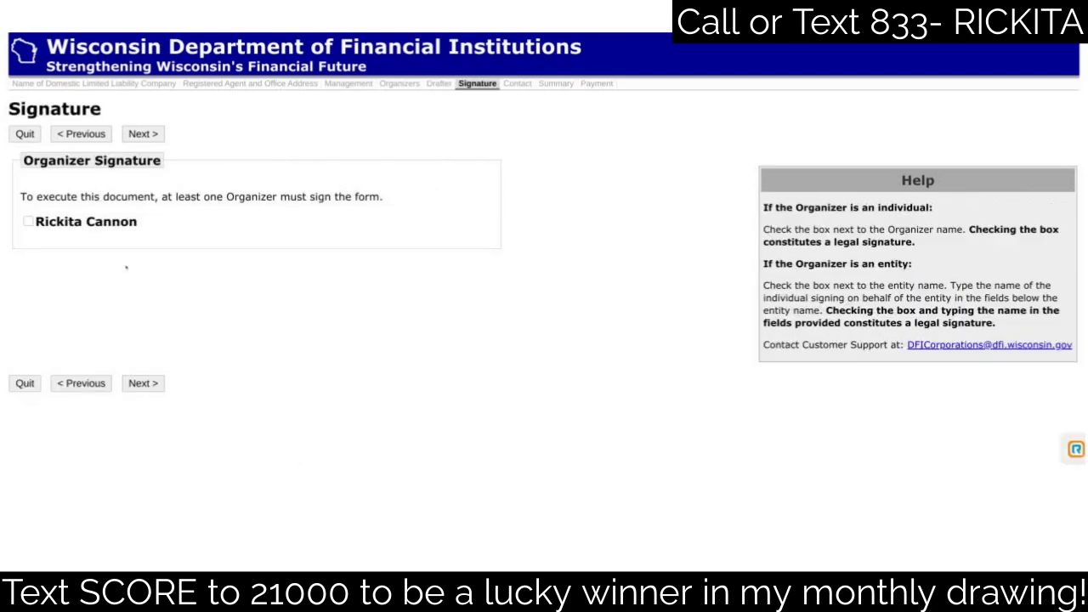
- Check the organizer's signature box, move to the Contact page, and select Contact First Name
click(23, 221)
click(140, 384)
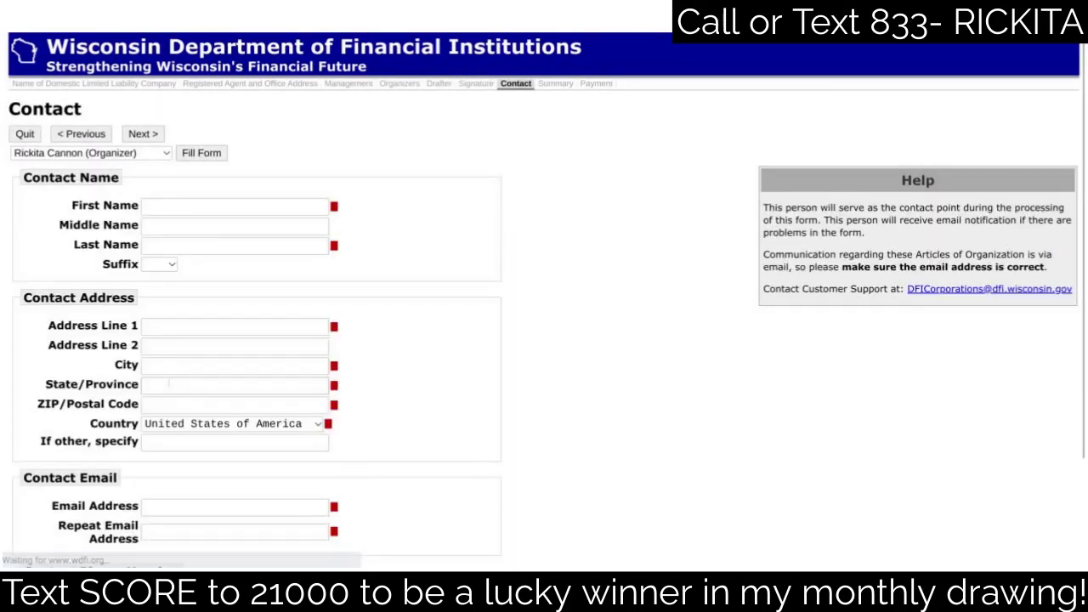
scroll(266, 292, down, 3)
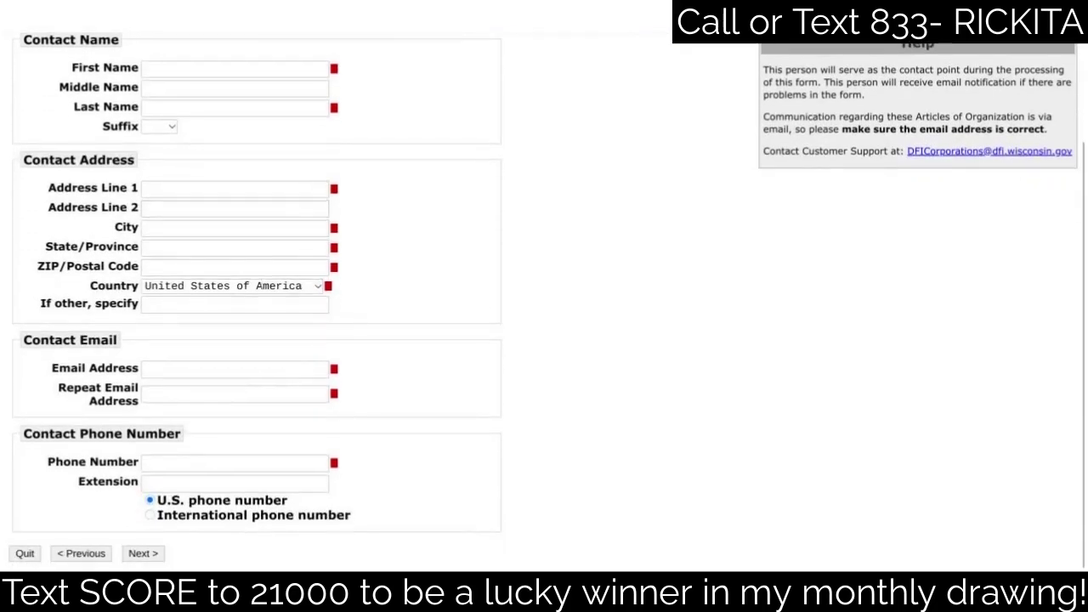
scroll(266, 292, up, 1)
scroll(266, 292, down, 1)
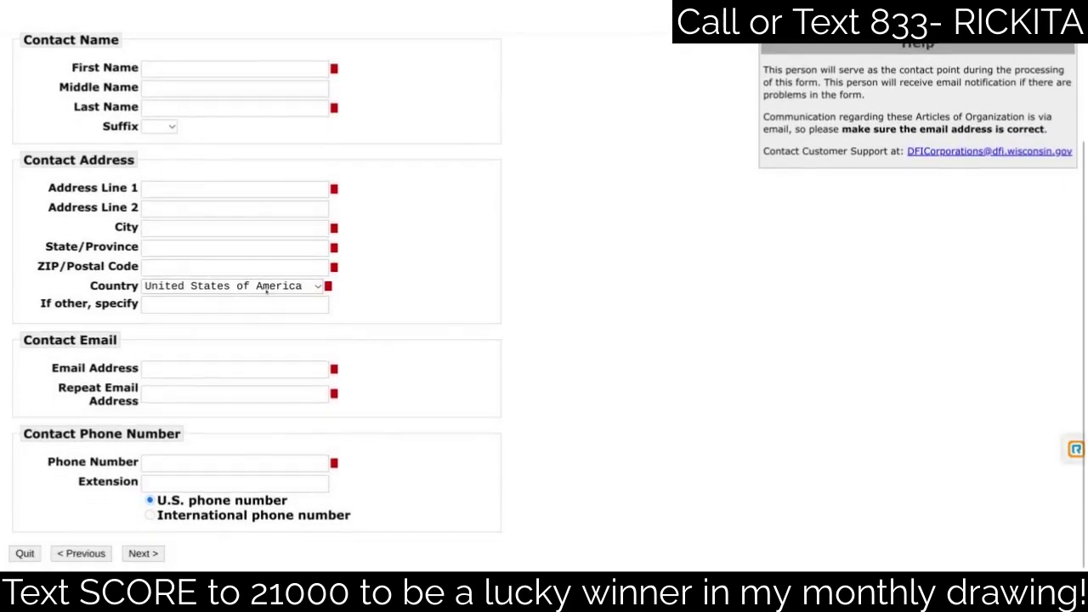
click(187, 70)
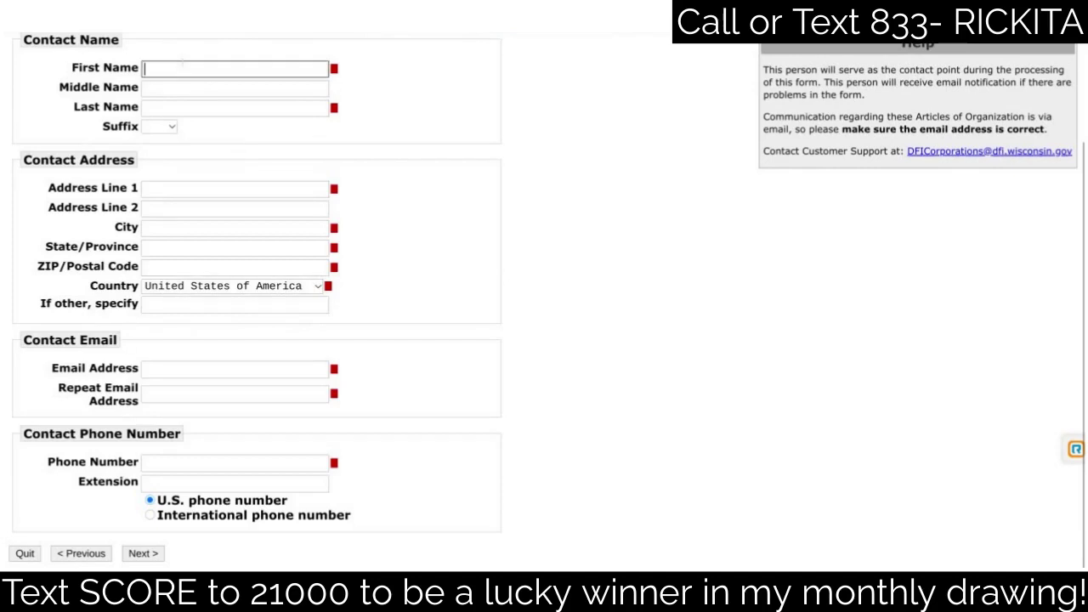
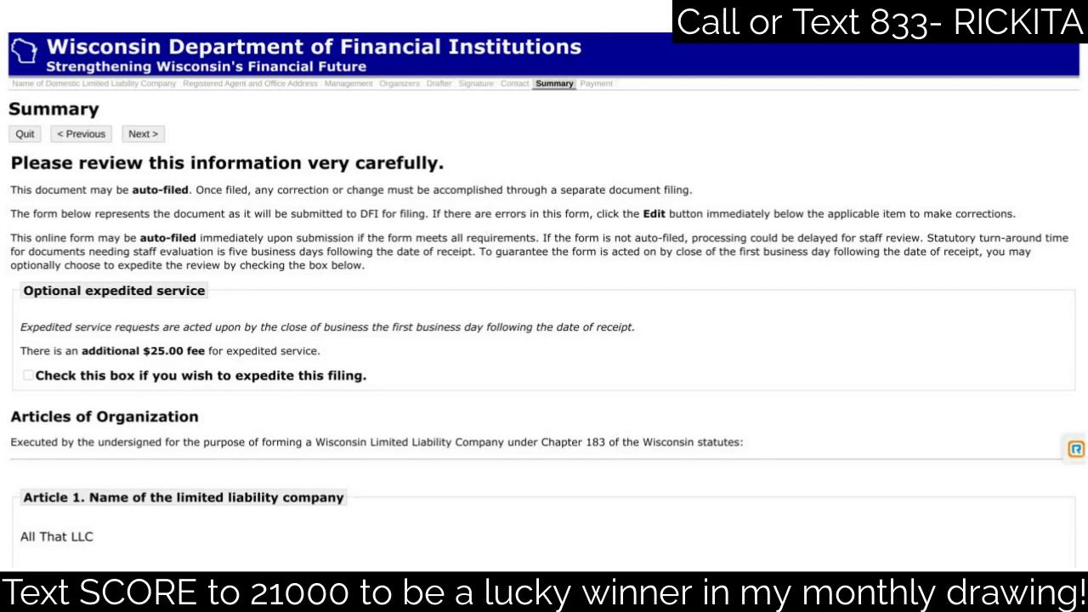
- Check Articles 1–6, Drafter, Signature and Contact Person on the Summary, then continue toward payment
scroll(291, 301, down, 3)
scroll(289, 302, up, 2)
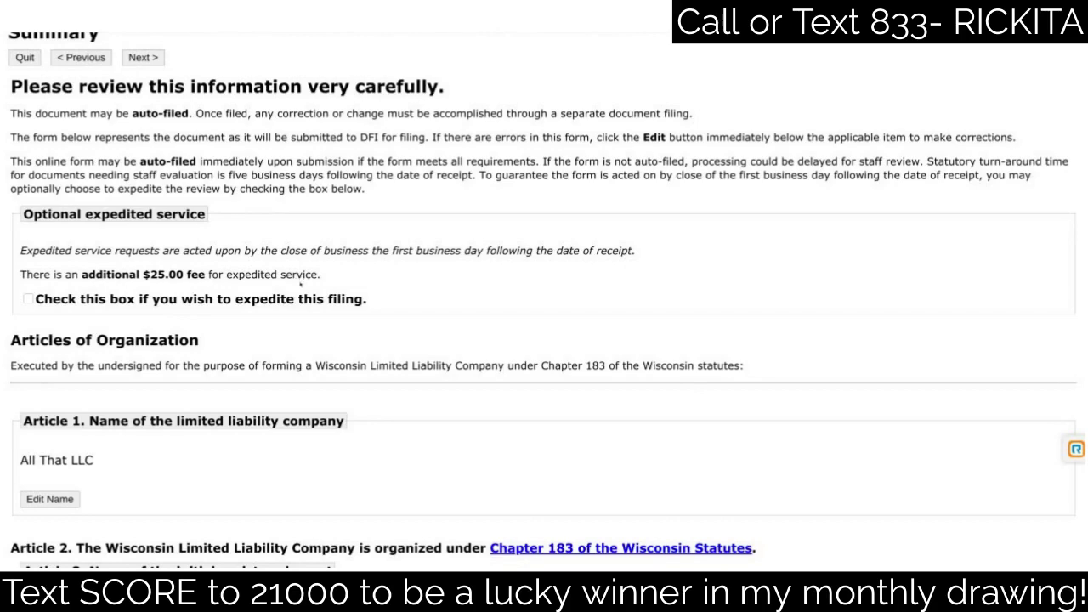
scroll(300, 278, down, 4)
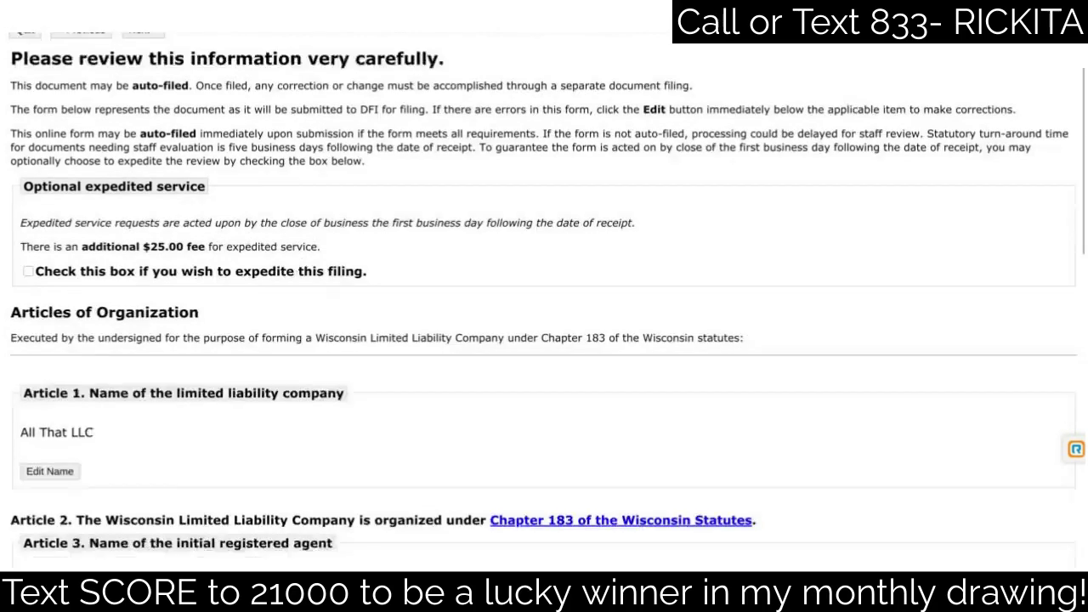
scroll(544, 301, down, 10)
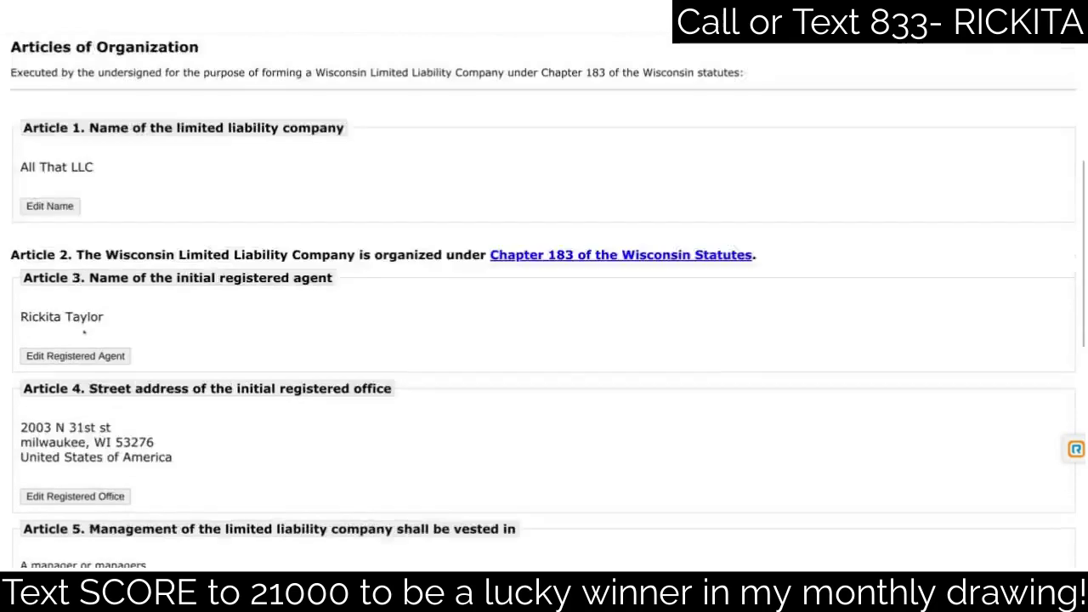
scroll(133, 361, down, 7)
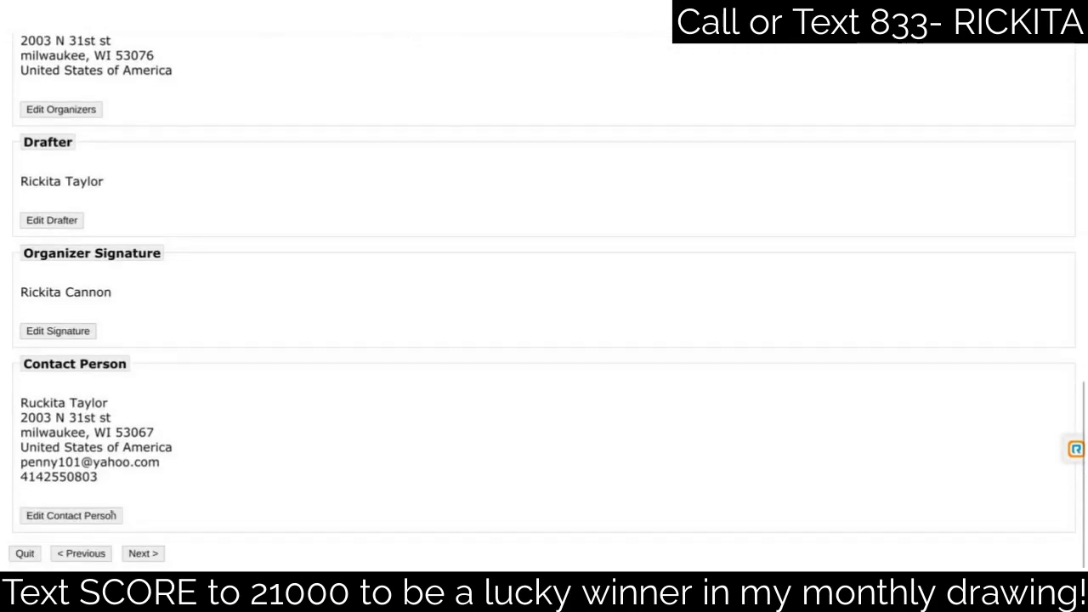
click(143, 553)
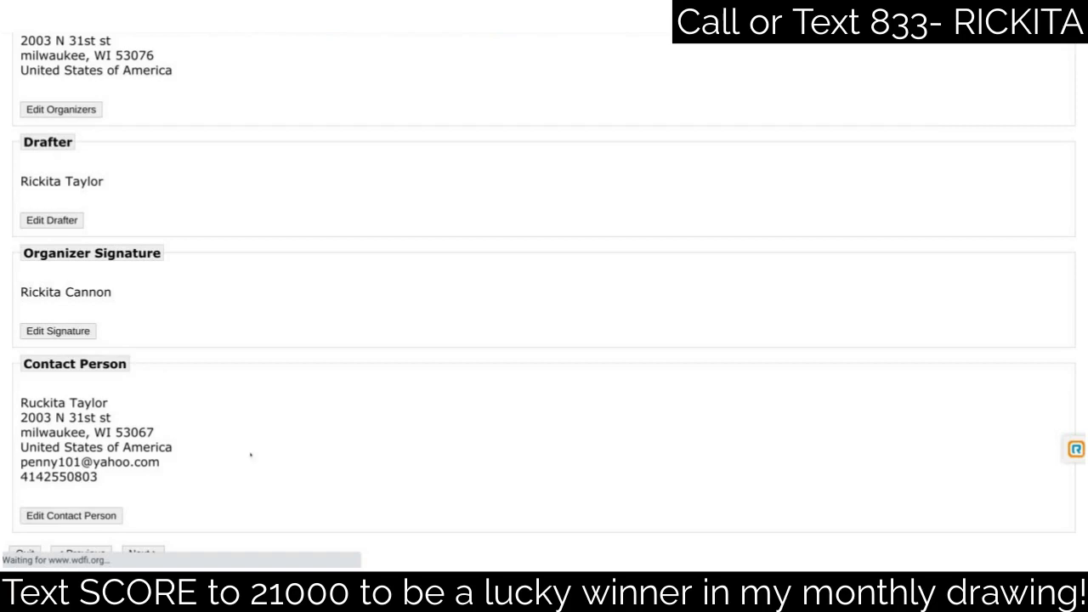
scroll(251, 455, up, 6)
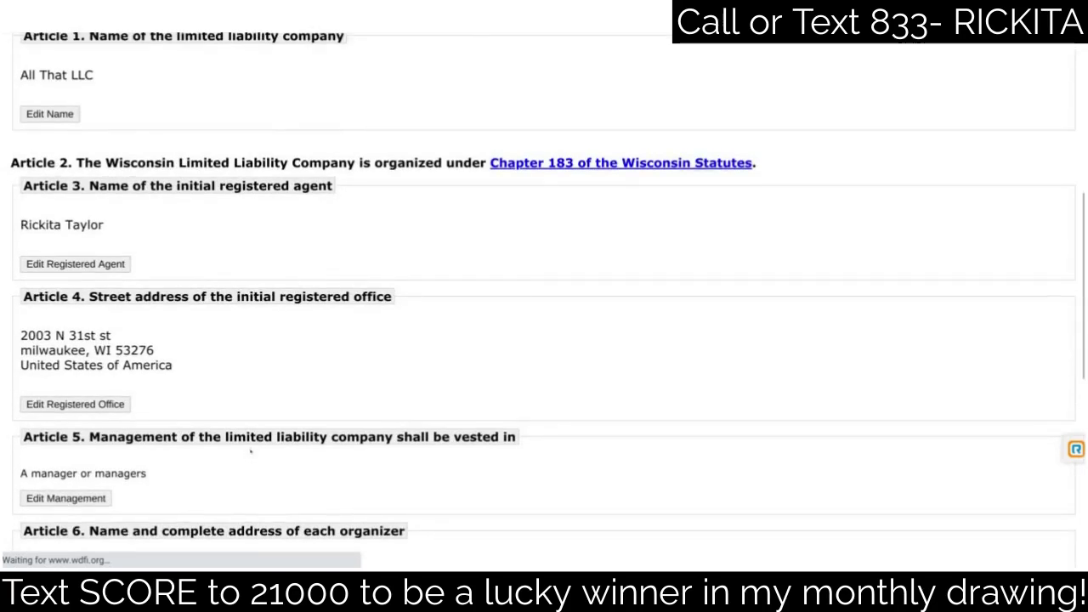
scroll(251, 451, down, 1)
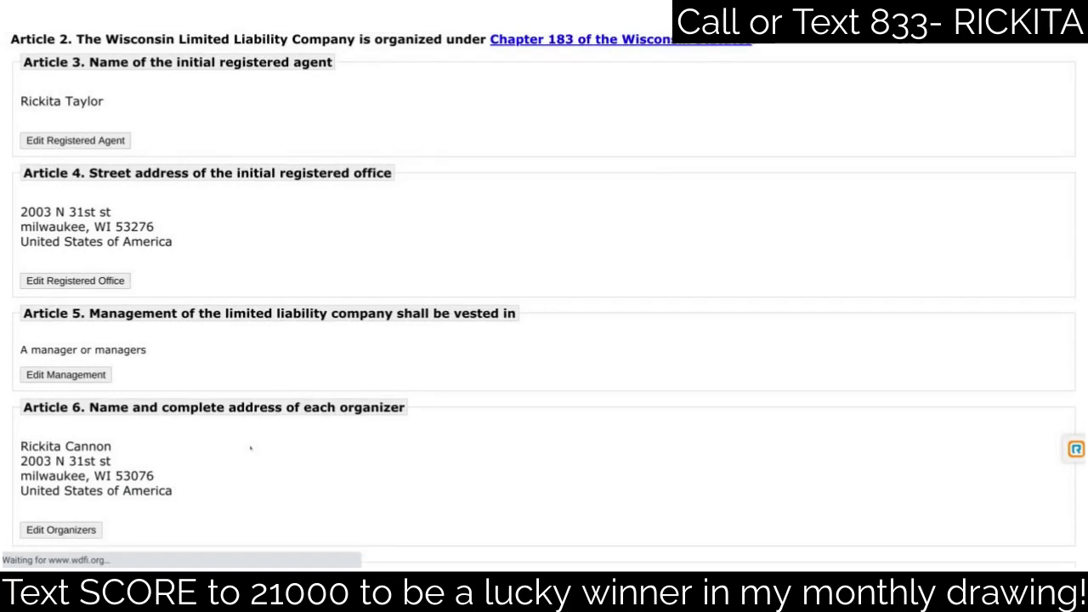
scroll(251, 448, up, 5)
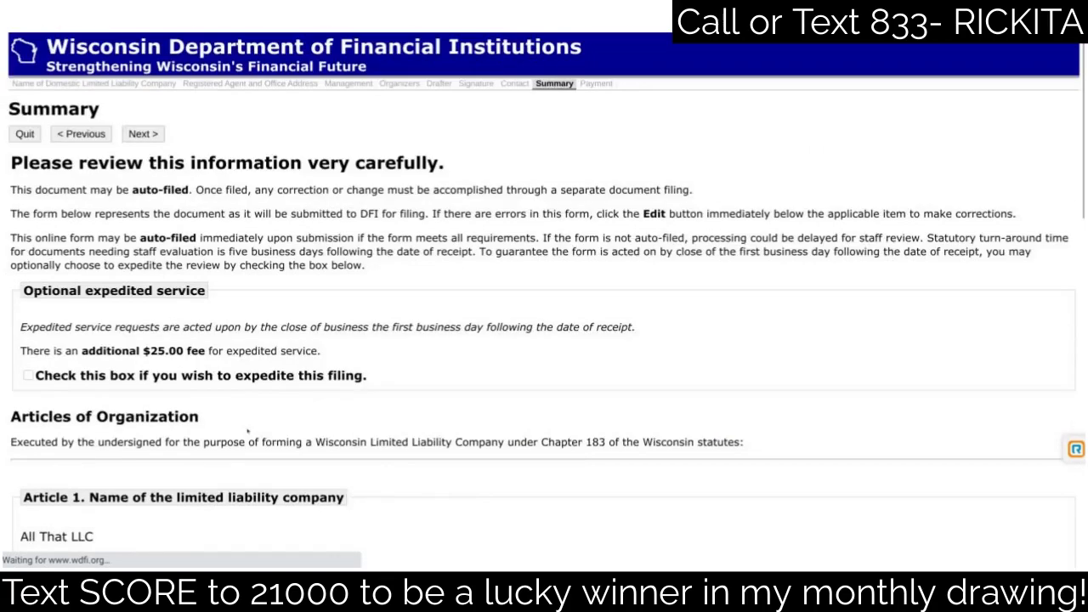
scroll(247, 432, down, 15)
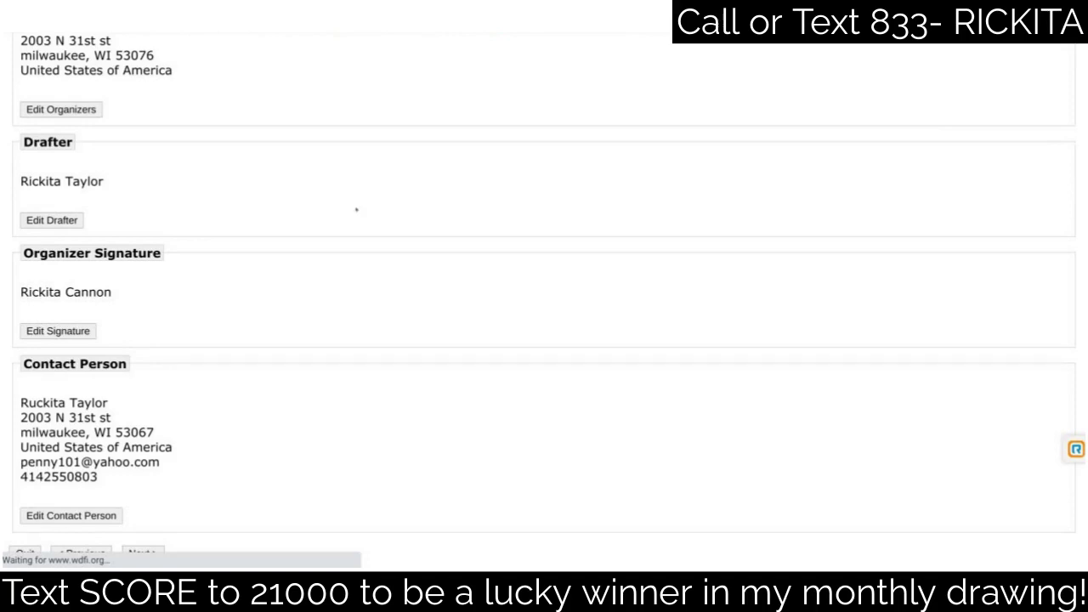
scroll(356, 210, up, 10)
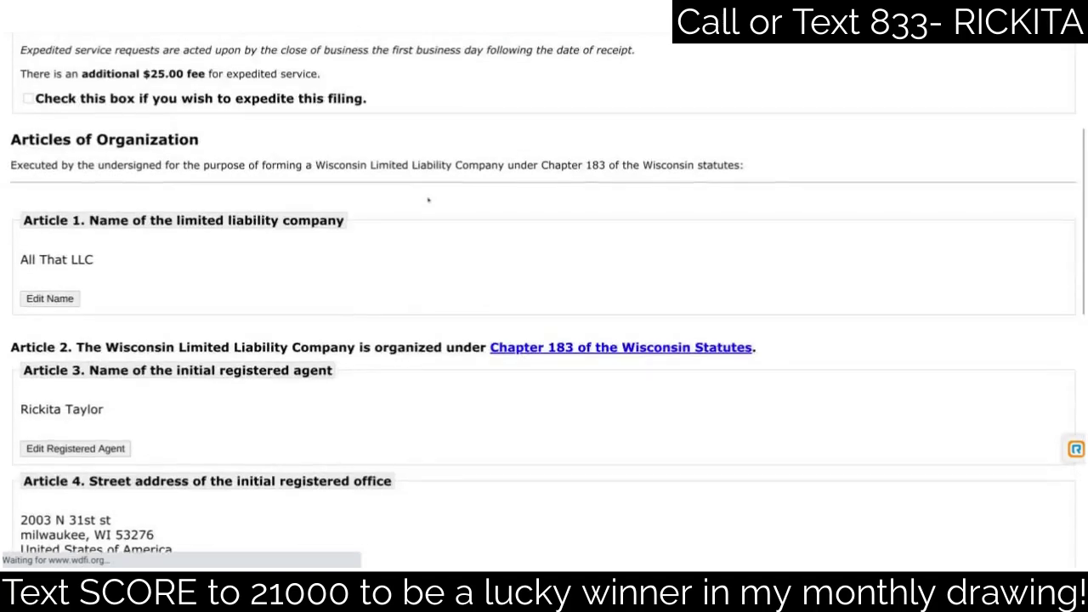
scroll(428, 200, up, 5)
scroll(416, 183, down, 8)
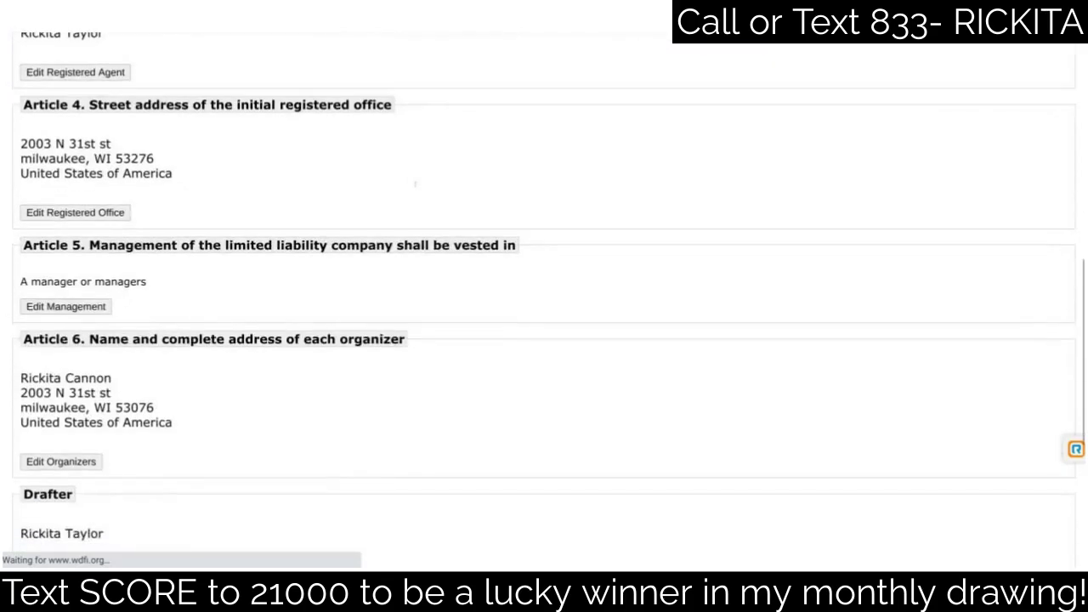
scroll(418, 187, down, 4)
scroll(417, 192, up, 10)
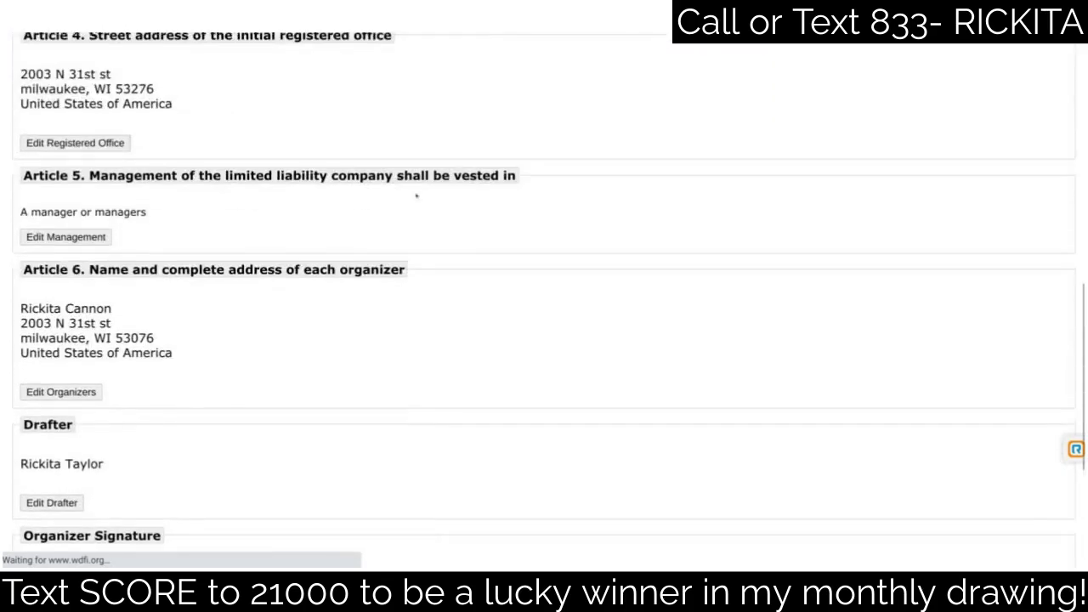
scroll(415, 196, up, 1)
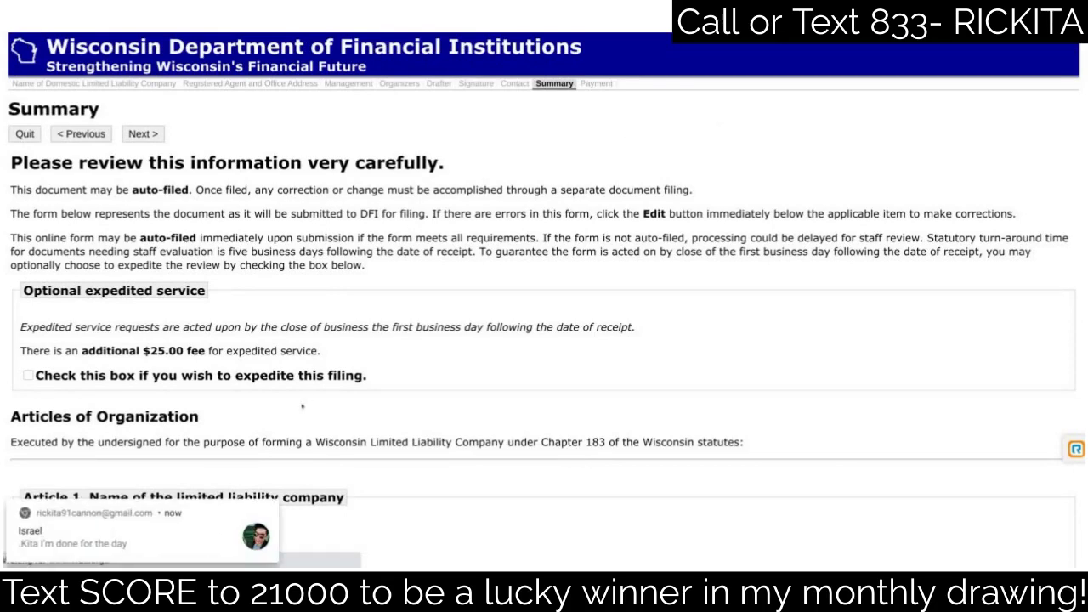
scroll(302, 407, down, 1)
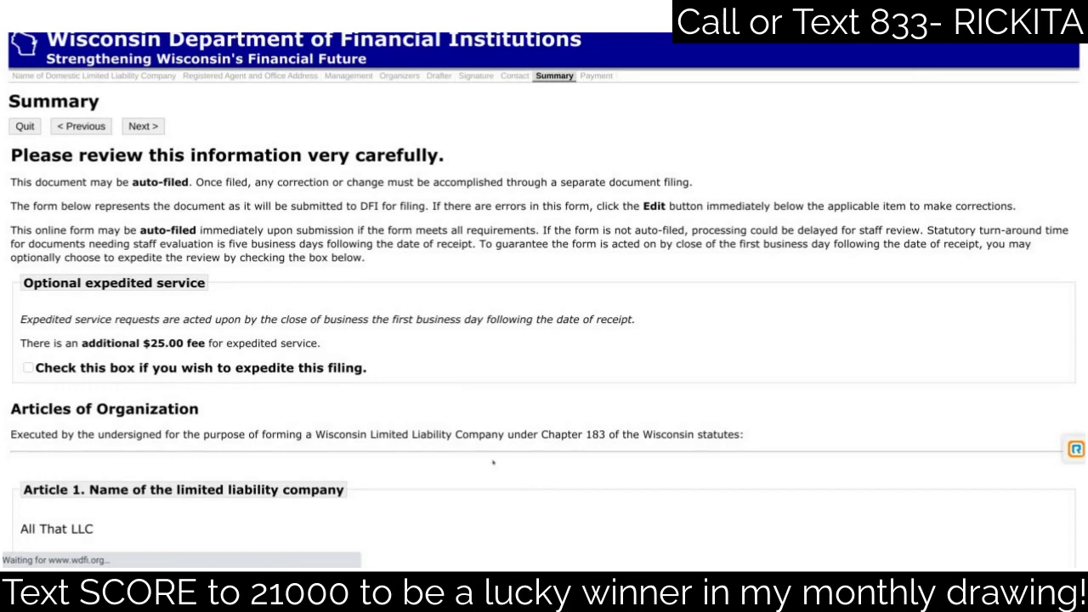
scroll(491, 461, up, 1)
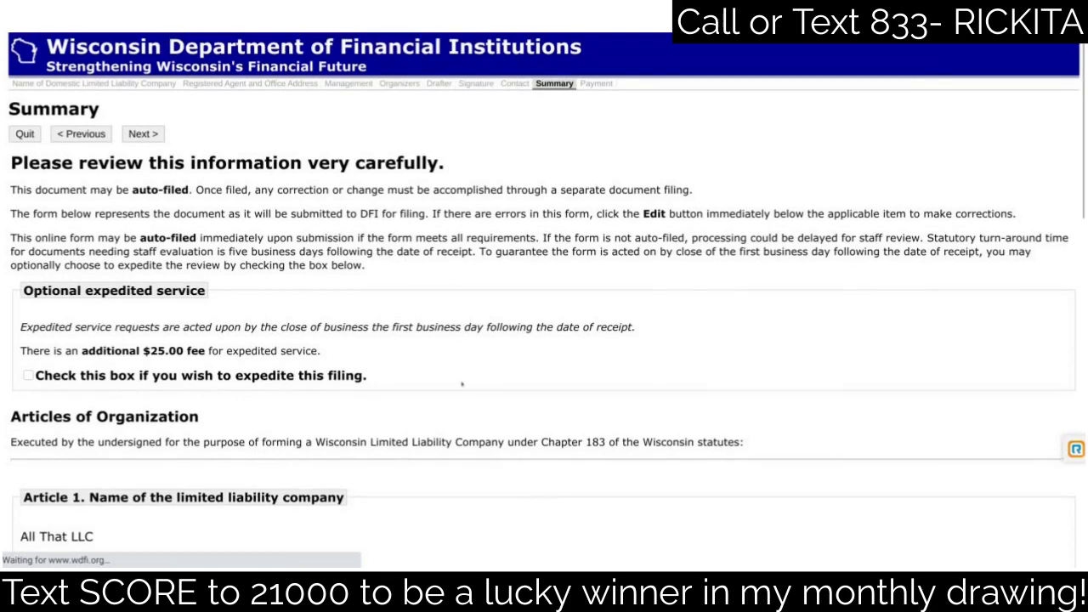